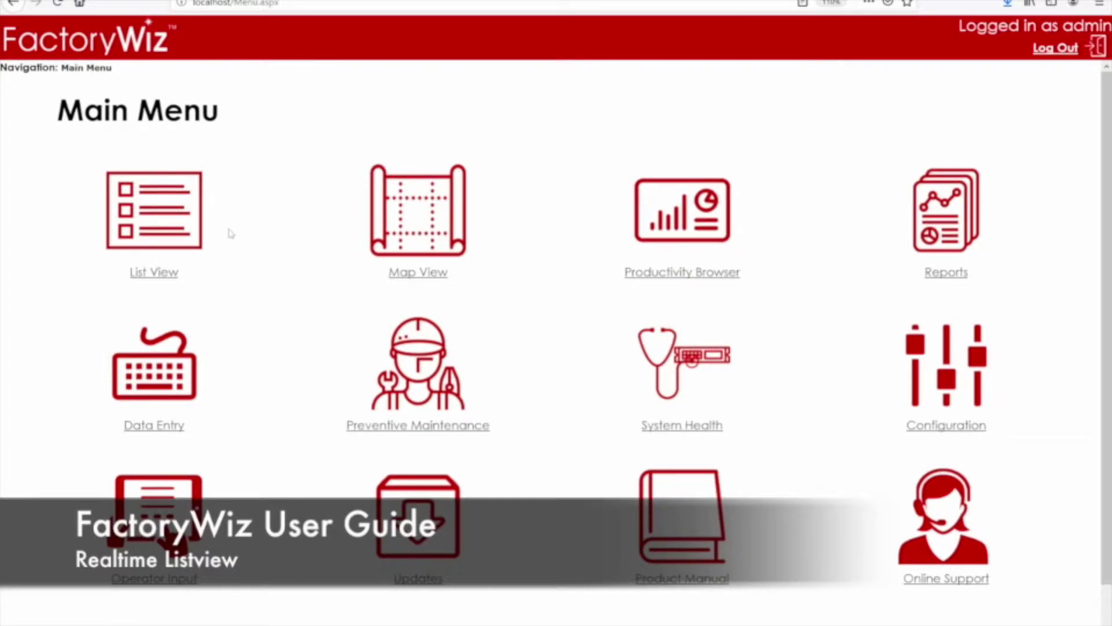
- Open the real-time List View, filter the machines by site Chicago and by UK, and reset the site filter to All
{"action": "left_click", "coordinate": [168, 225]}
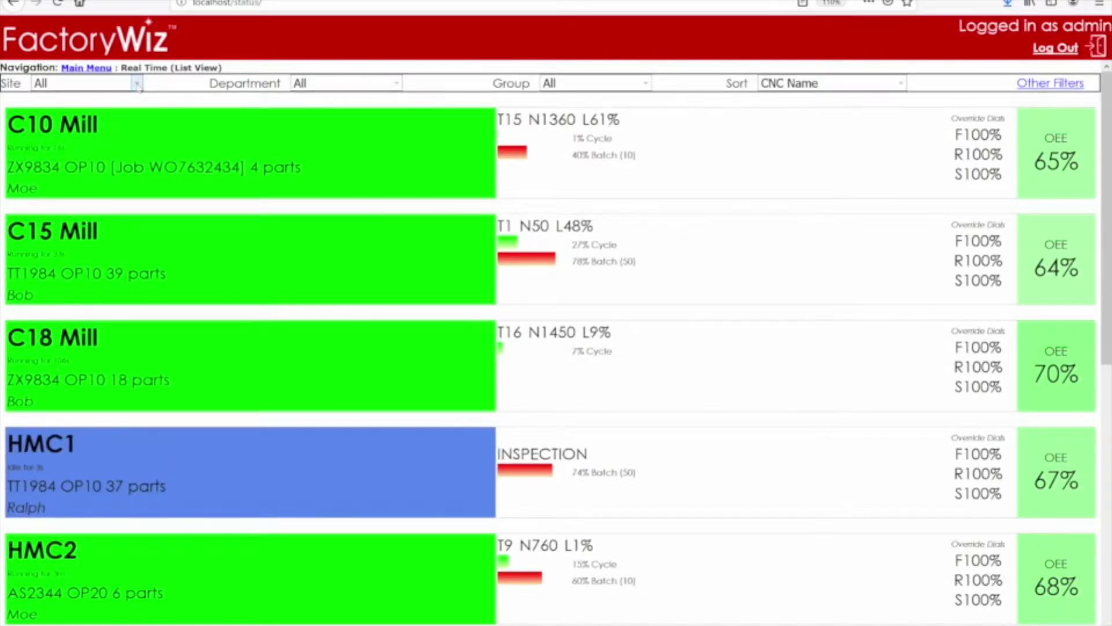
{"action": "left_click", "coordinate": [138, 84]}
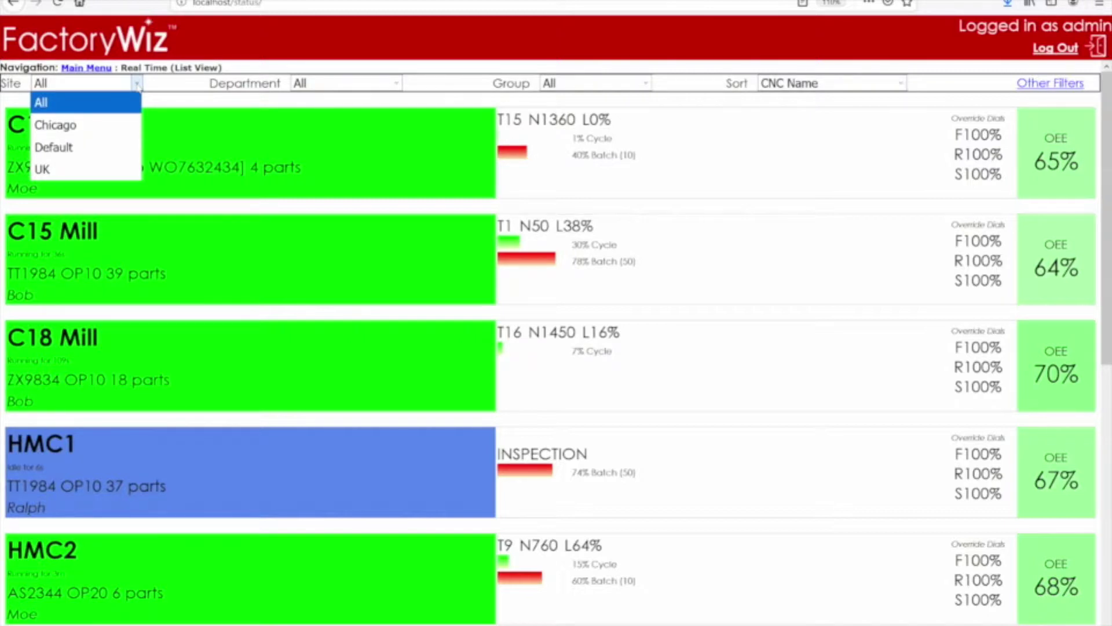
{"action": "left_click", "coordinate": [91, 124]}
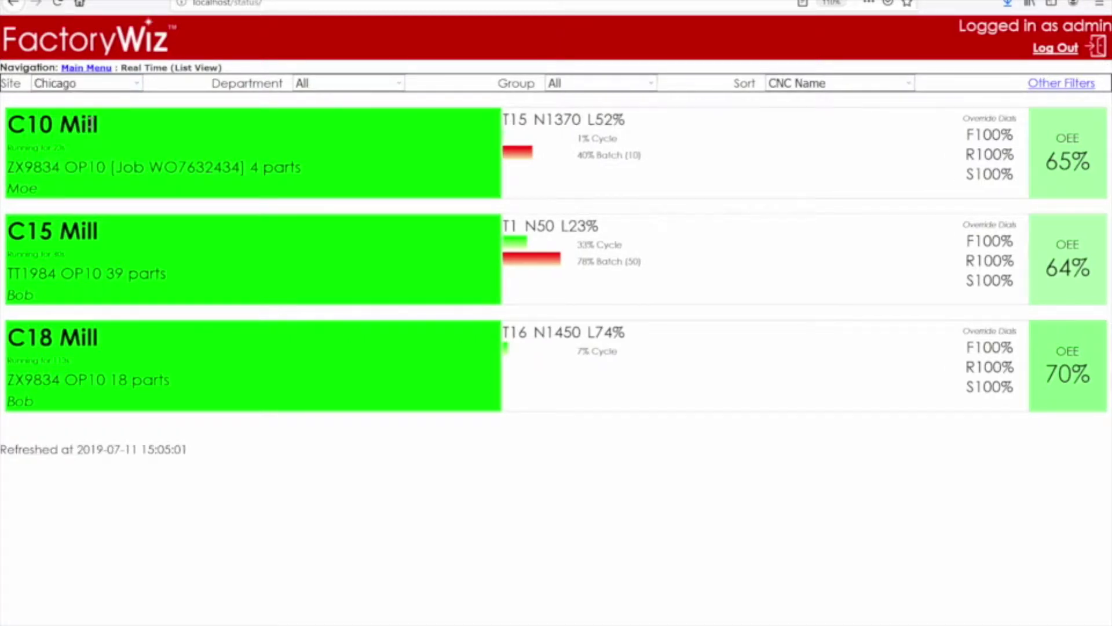
{"action": "left_click", "coordinate": [136, 84]}
{"action": "left_click", "coordinate": [77, 168]}
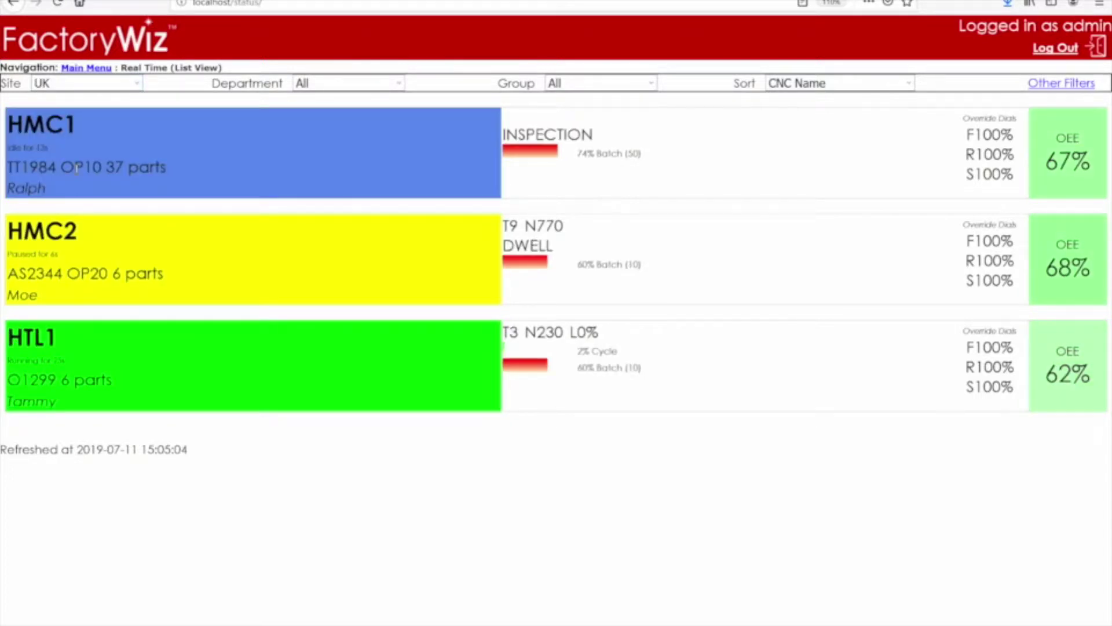
{"action": "left_click", "coordinate": [136, 84]}
{"action": "left_click", "coordinate": [90, 104]}
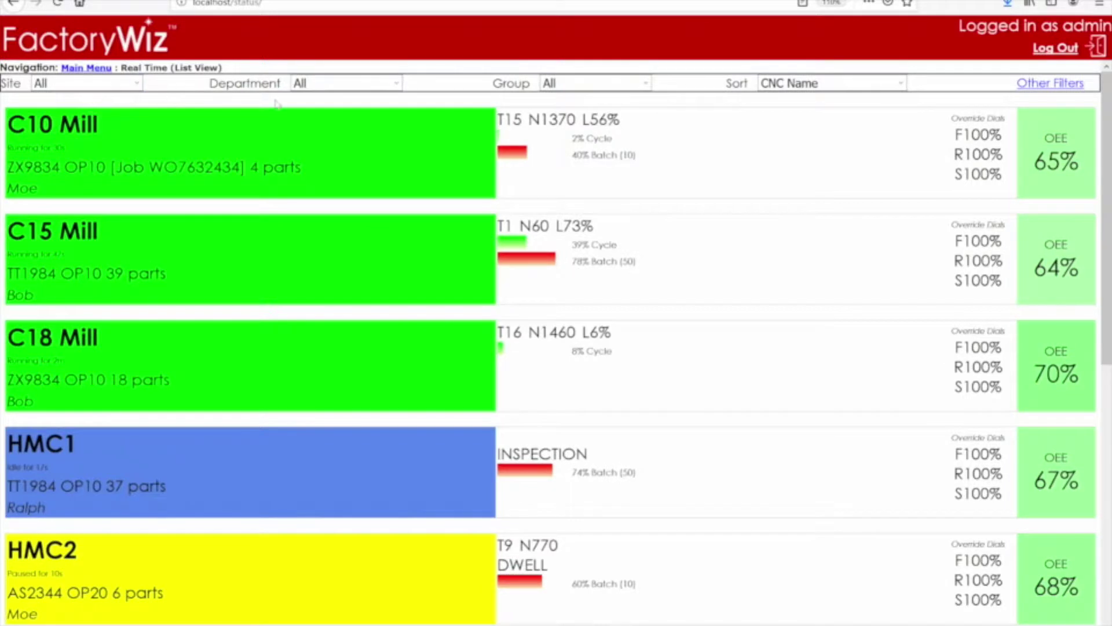
- Filter the machine list to the Lathes group and set the group filter back to All
{"action": "left_click", "coordinate": [567, 87]}
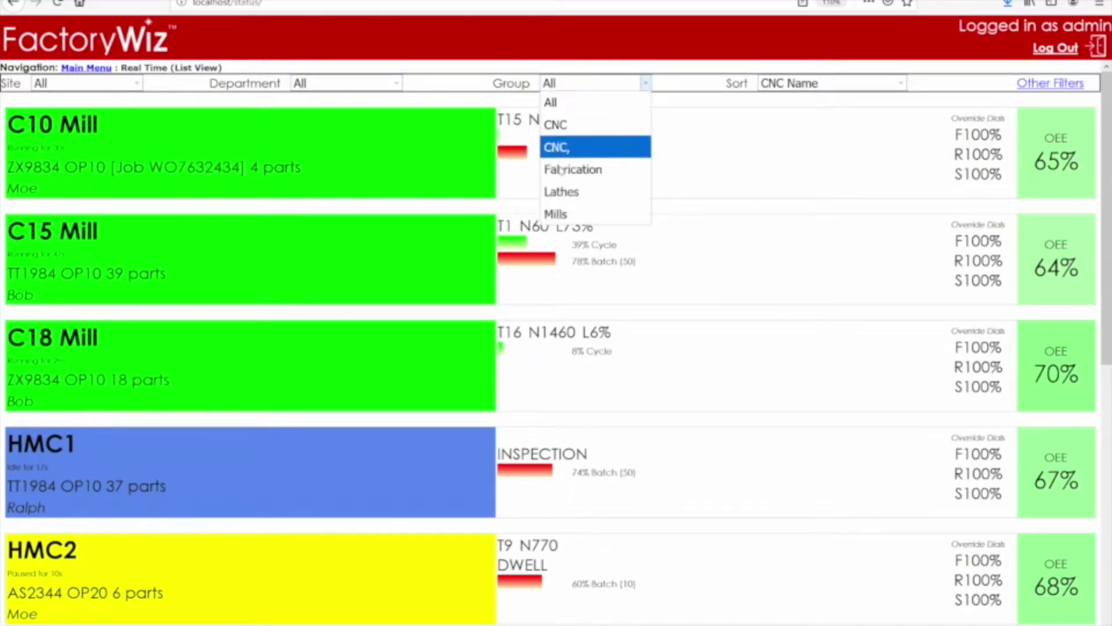
{"action": "left_click", "coordinate": [556, 191]}
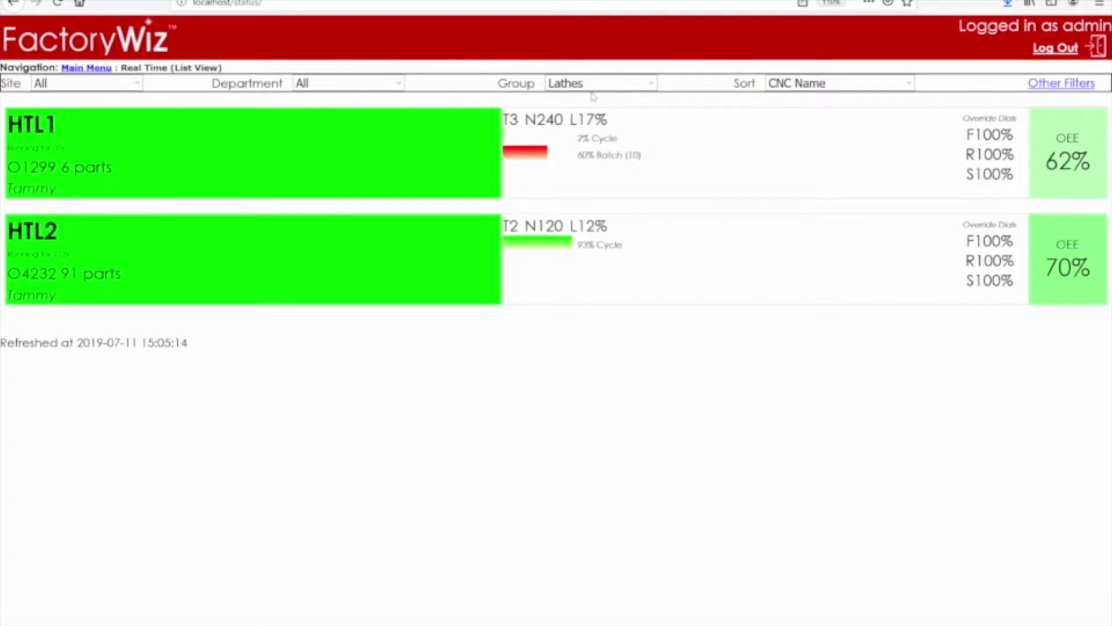
{"action": "left_click", "coordinate": [619, 87]}
{"action": "left_click", "coordinate": [585, 102]}
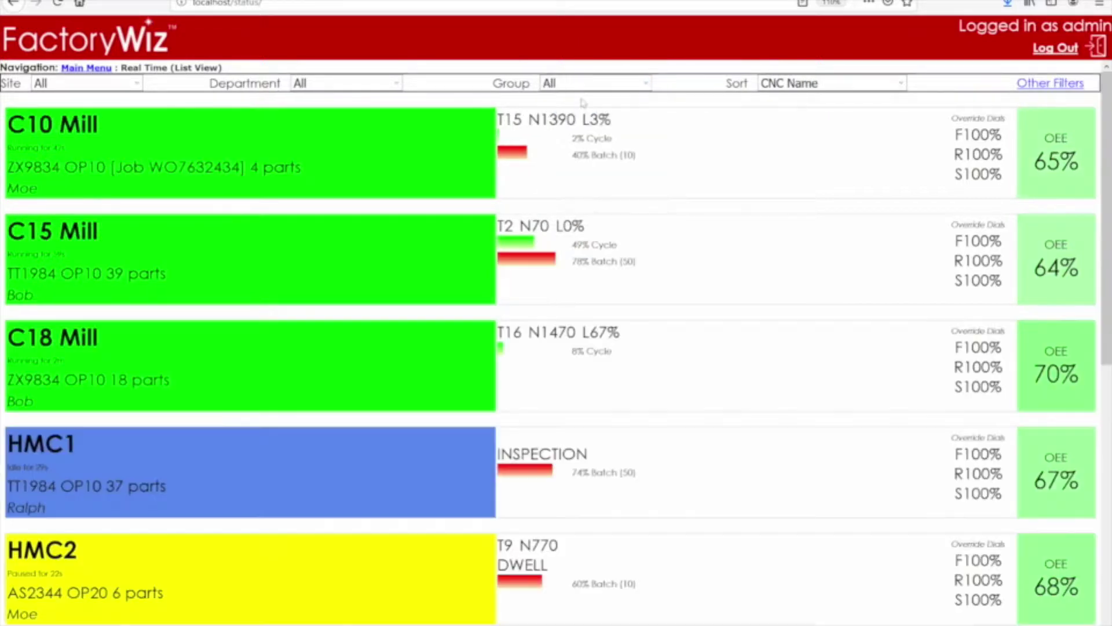
- Review the list's sort options and the status choices in Other Filters, and leave the filter page without saving
{"action": "left_click", "coordinate": [844, 85]}
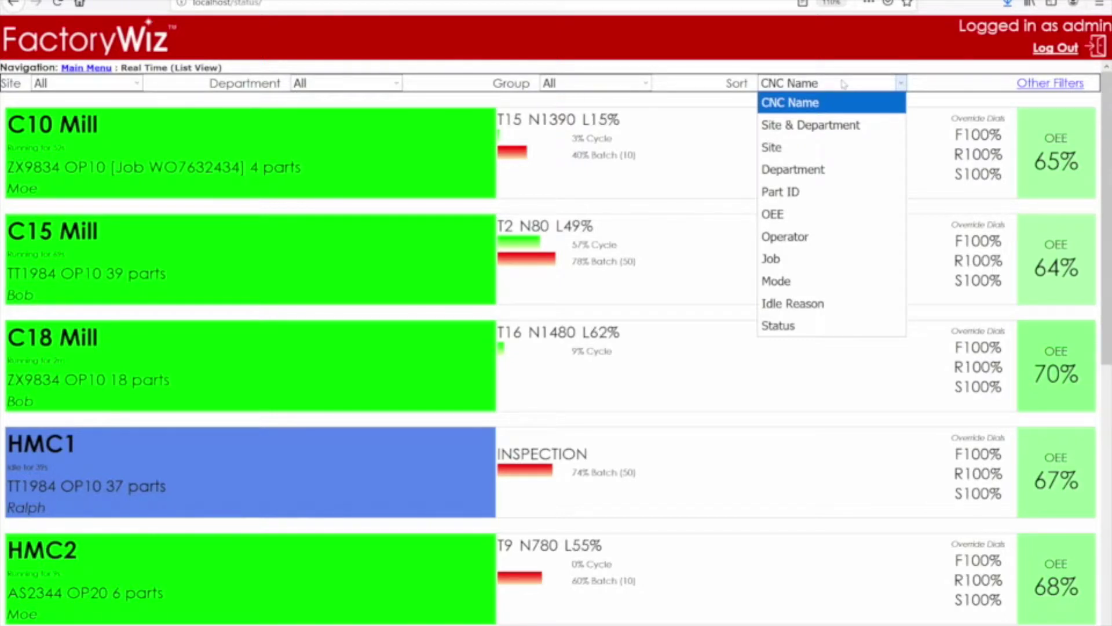
{"action": "left_click", "coordinate": [896, 62]}
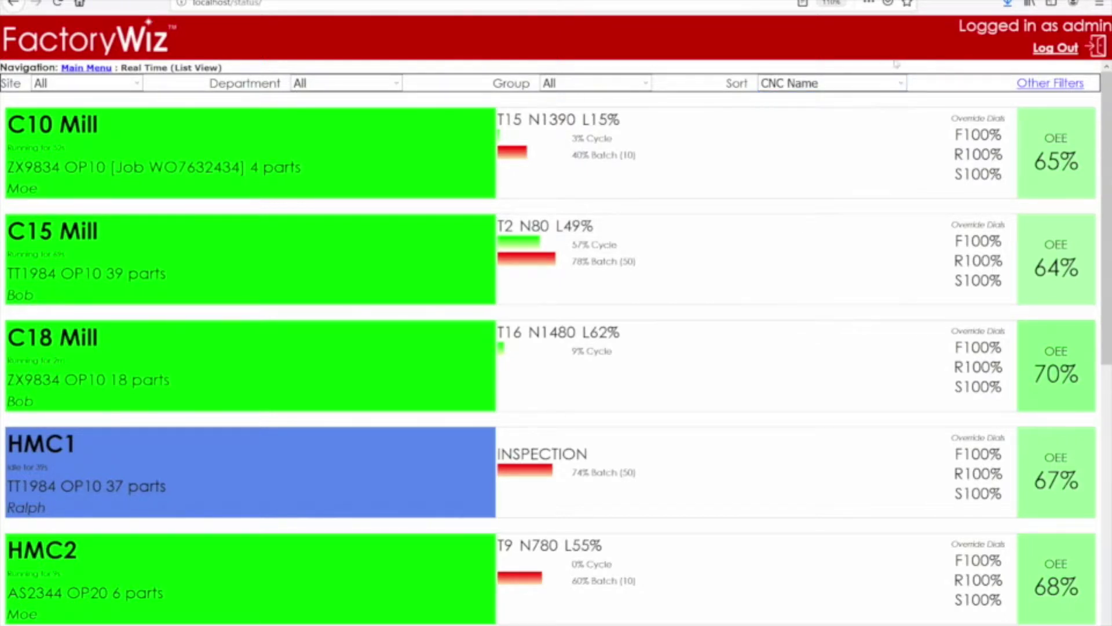
{"action": "left_click", "coordinate": [1042, 87]}
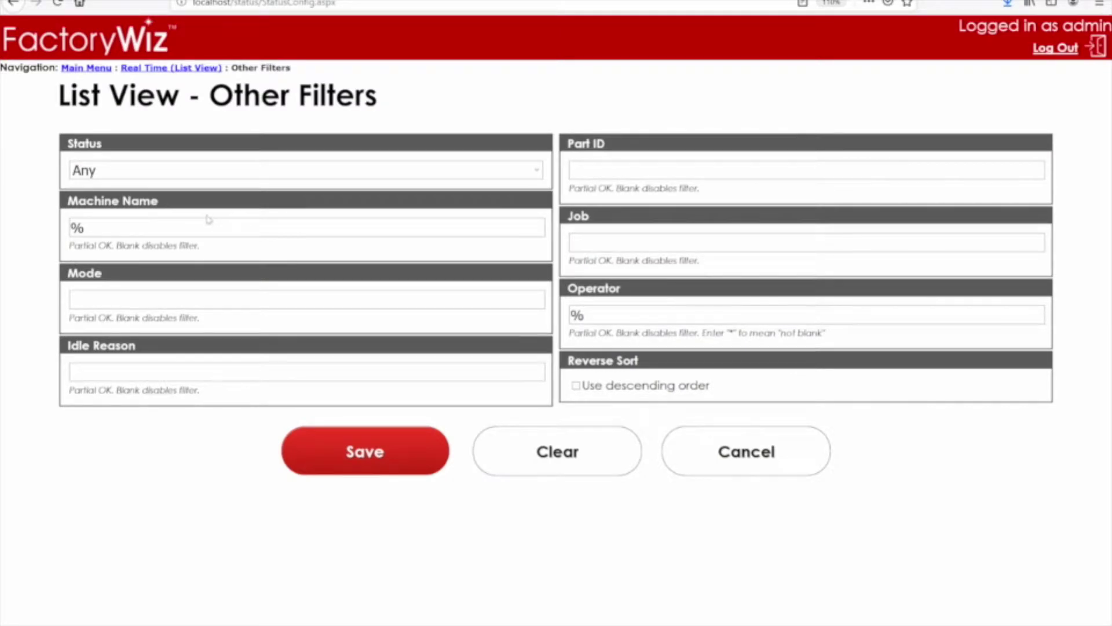
{"action": "left_click", "coordinate": [208, 172]}
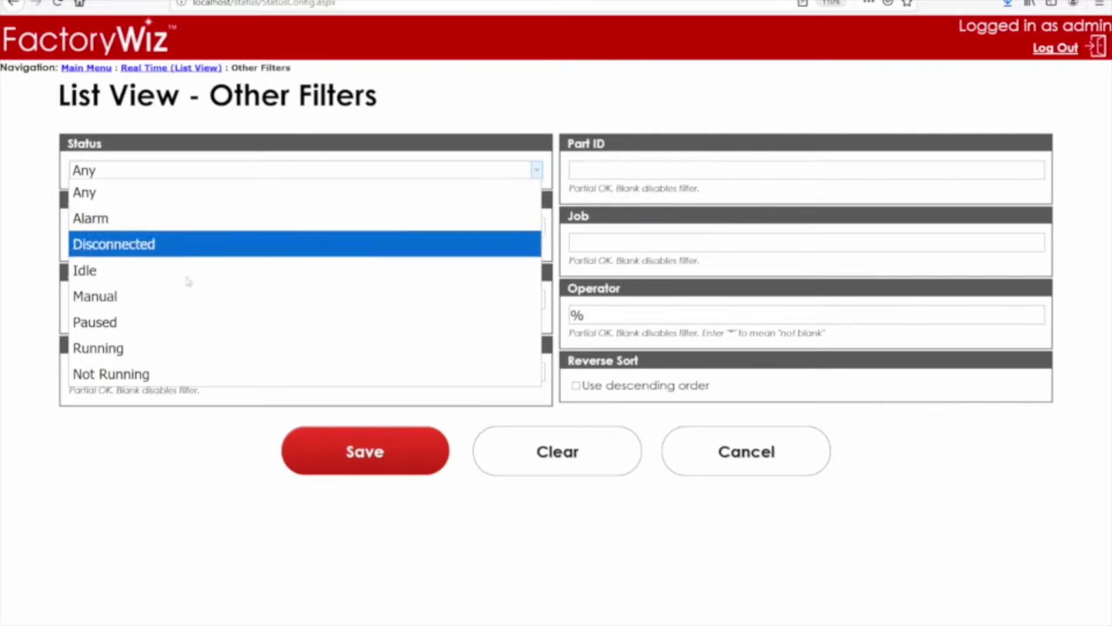
{"action": "left_click", "coordinate": [176, 121]}
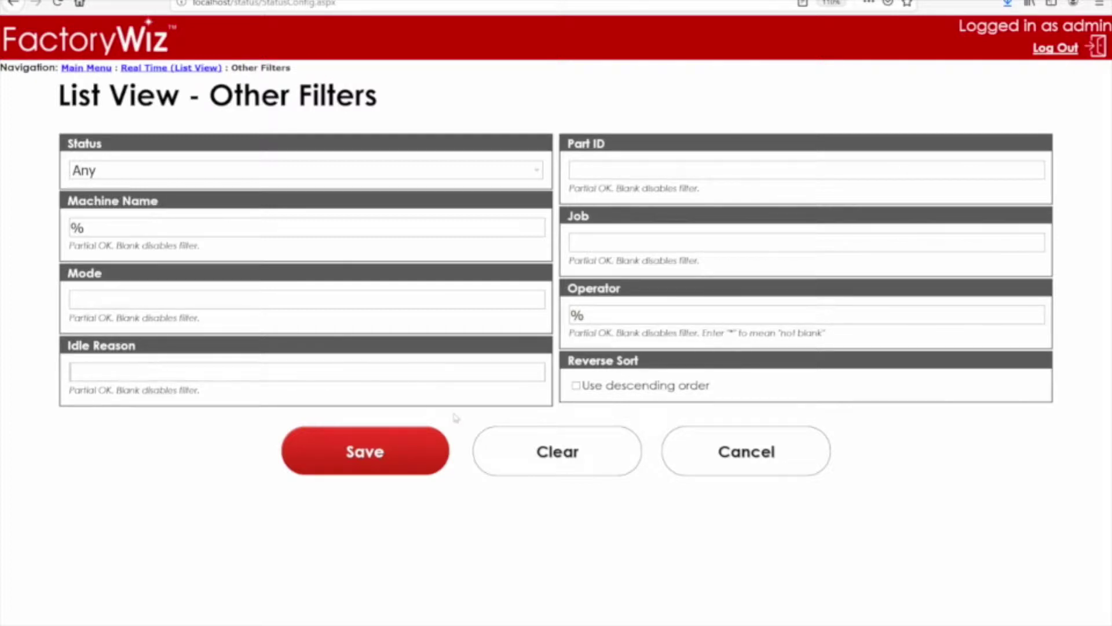
{"action": "left_click", "coordinate": [797, 465]}
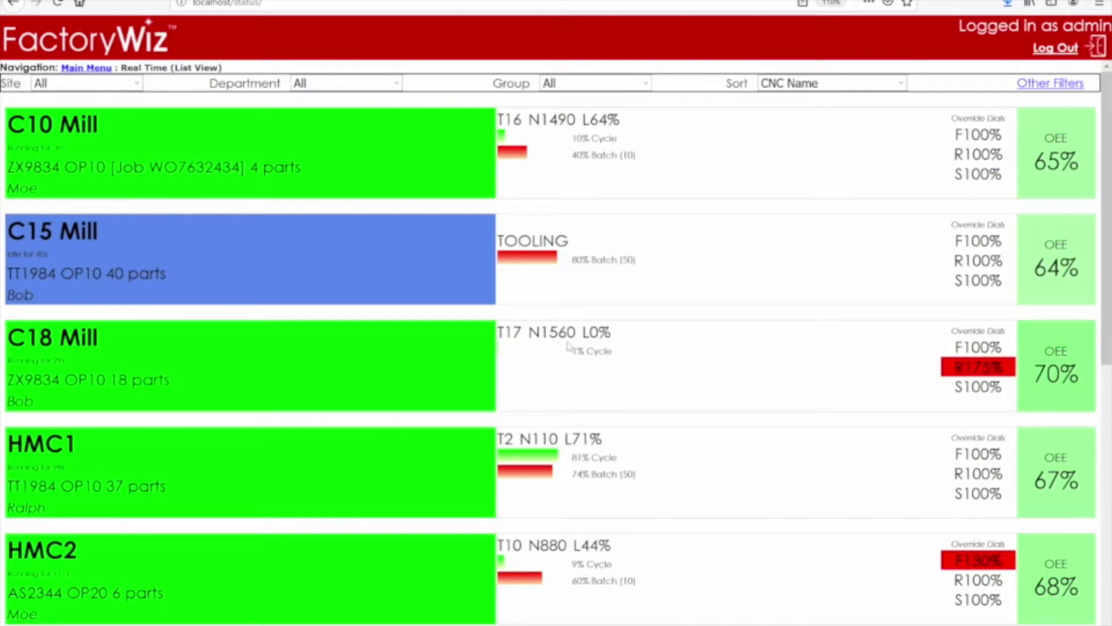
- Look over the whole machine list and expand the details of C10 Mill, C15 Mill and C10 Mill again
{"action": "scroll", "coordinate": [425, 370], "scroll_direction": "down", "scroll_amount": 6}
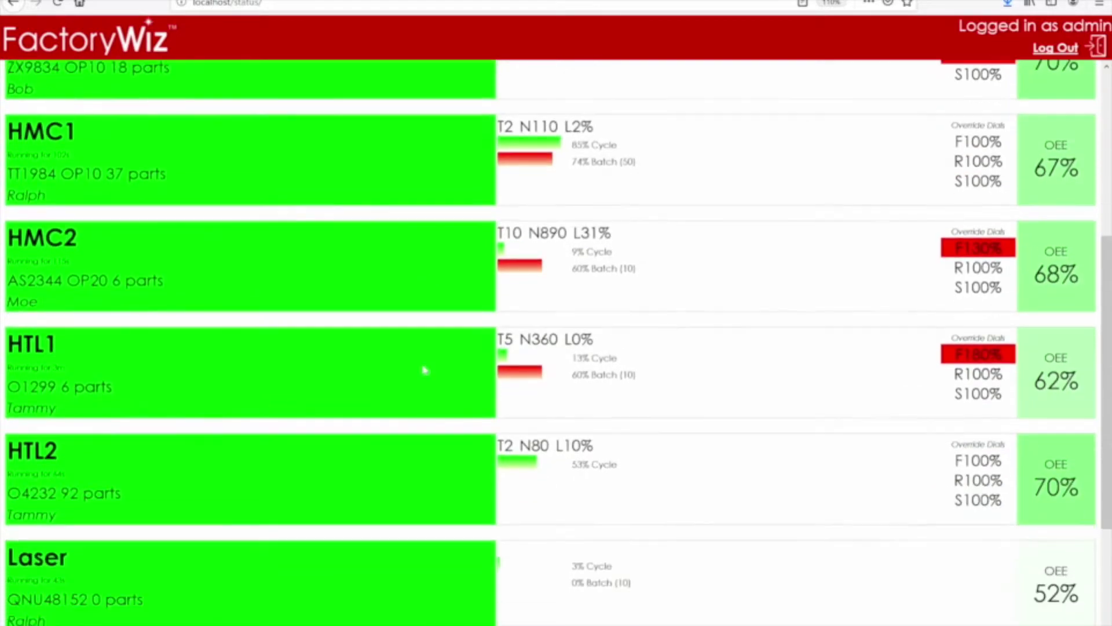
{"action": "scroll", "coordinate": [425, 370], "scroll_direction": "down", "scroll_amount": 2}
{"action": "scroll", "coordinate": [425, 371], "scroll_direction": "up", "scroll_amount": 8}
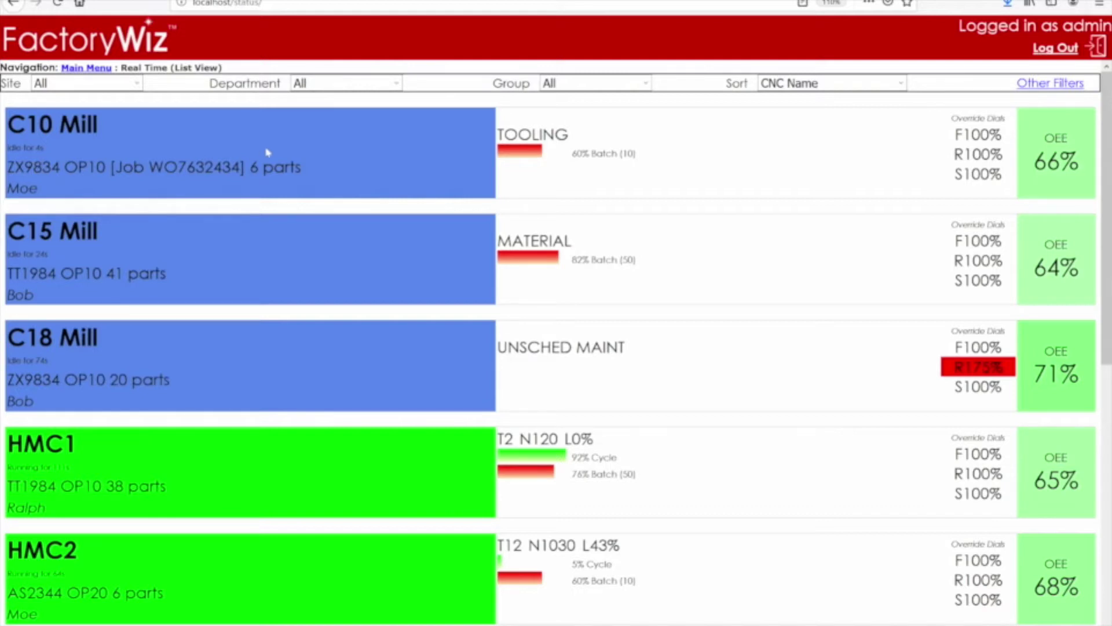
{"action": "left_click", "coordinate": [352, 153]}
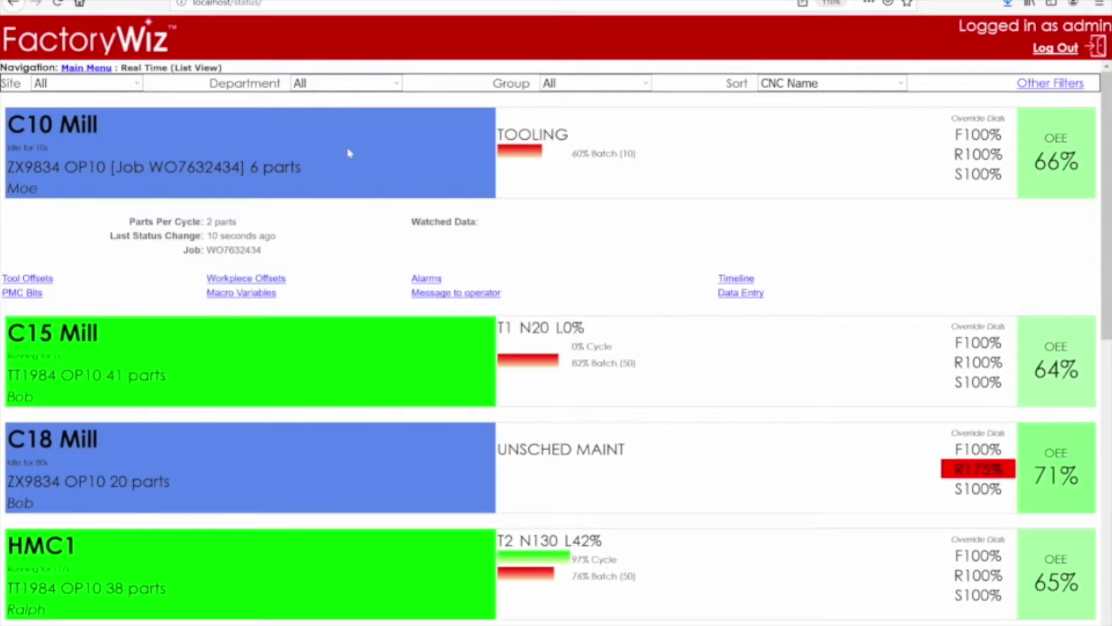
{"action": "left_click", "coordinate": [254, 331]}
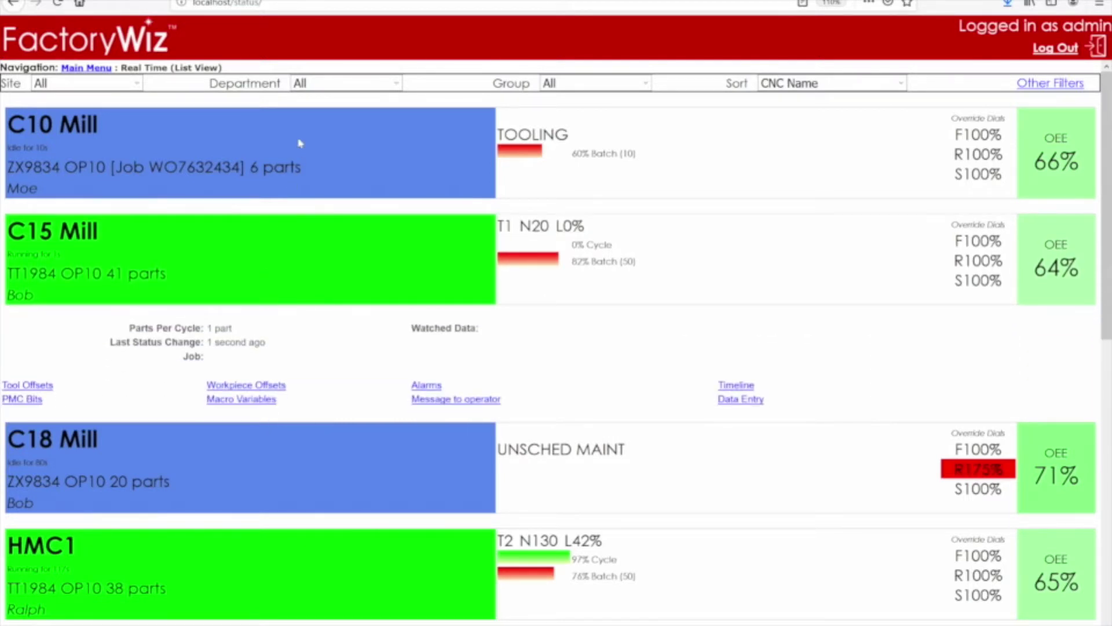
{"action": "left_click", "coordinate": [301, 143]}
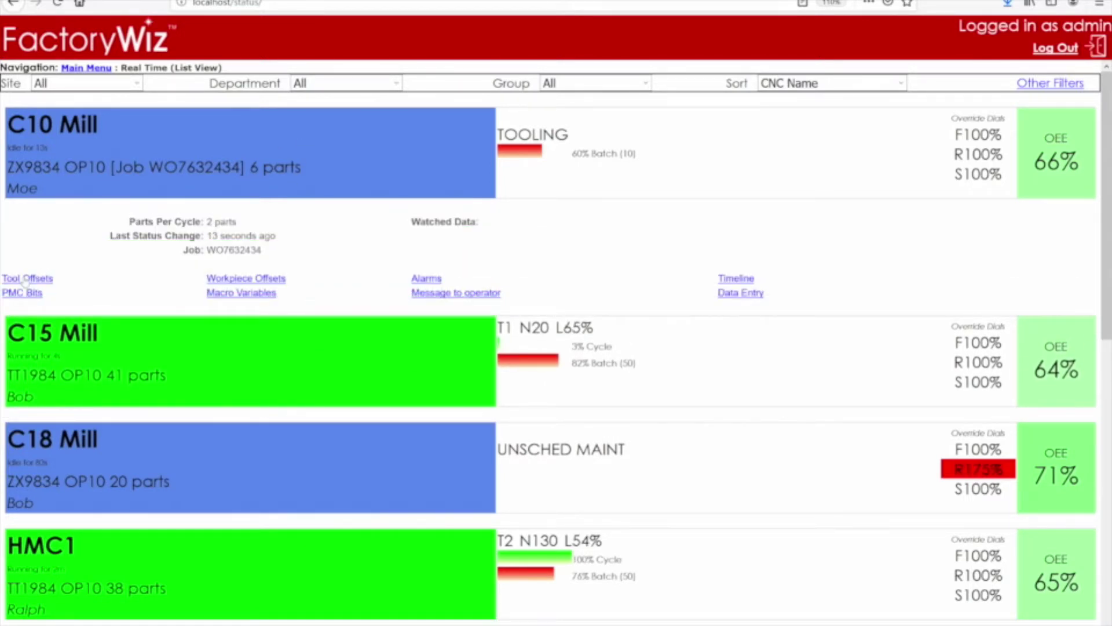
- Open C10 Mill's tool offsets, sort them by Last Changed, Value and Tool #, and sort its workpiece offsets by newest Last Changed
{"action": "left_click", "coordinate": [26, 280]}
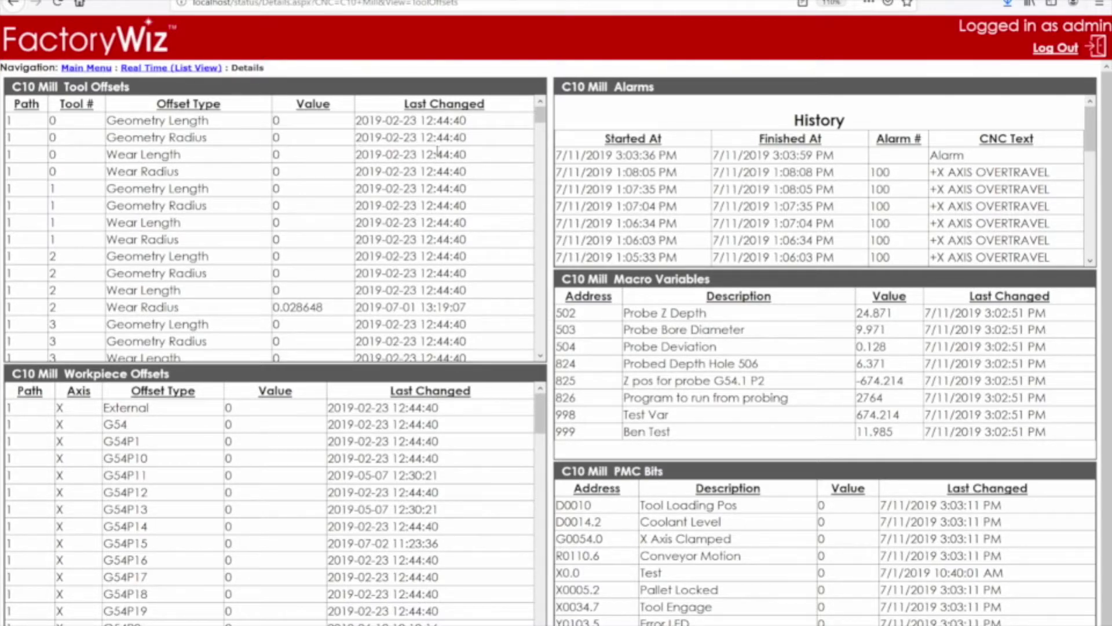
{"action": "left_click", "coordinate": [453, 106]}
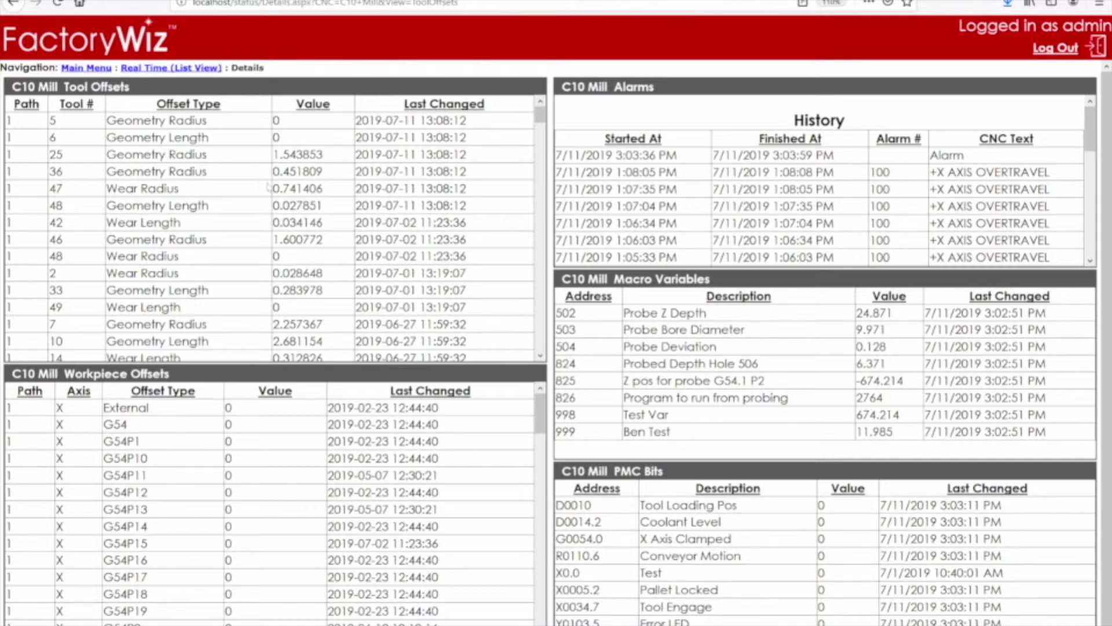
{"action": "left_click", "coordinate": [312, 108]}
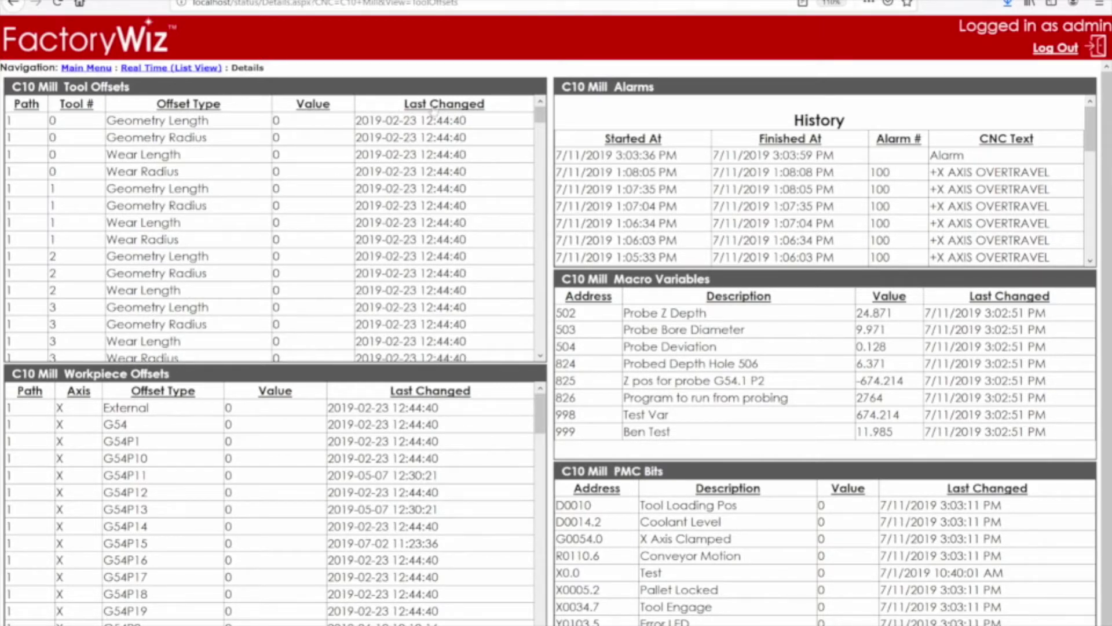
{"action": "left_click", "coordinate": [433, 109]}
{"action": "left_click", "coordinate": [303, 107]}
{"action": "left_click", "coordinate": [299, 107]}
{"action": "left_click", "coordinate": [78, 108]}
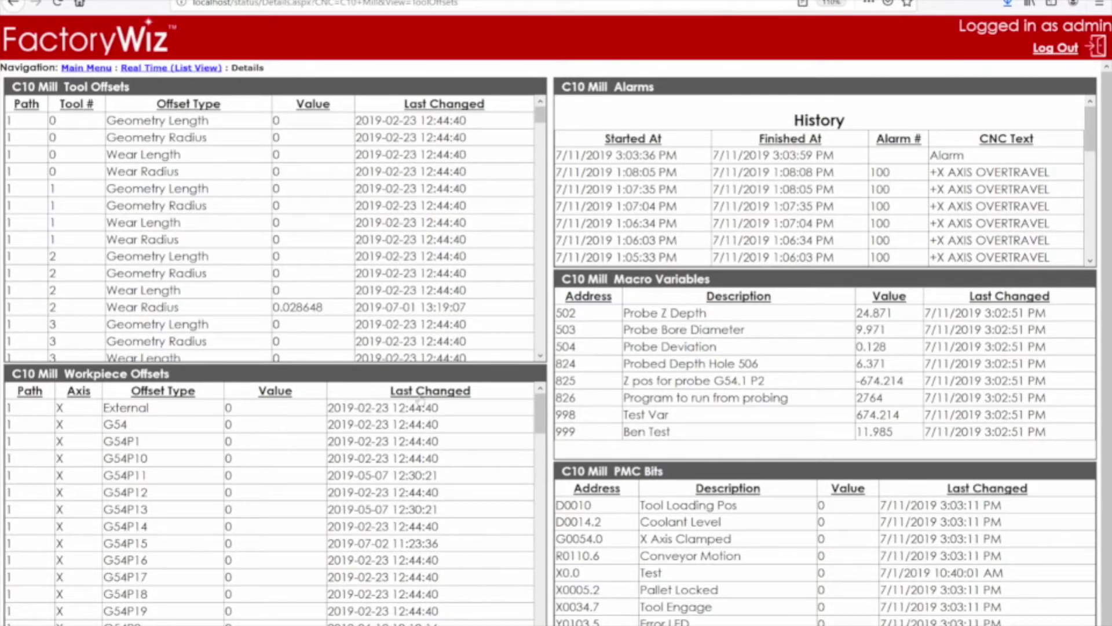
{"action": "left_click", "coordinate": [445, 395]}
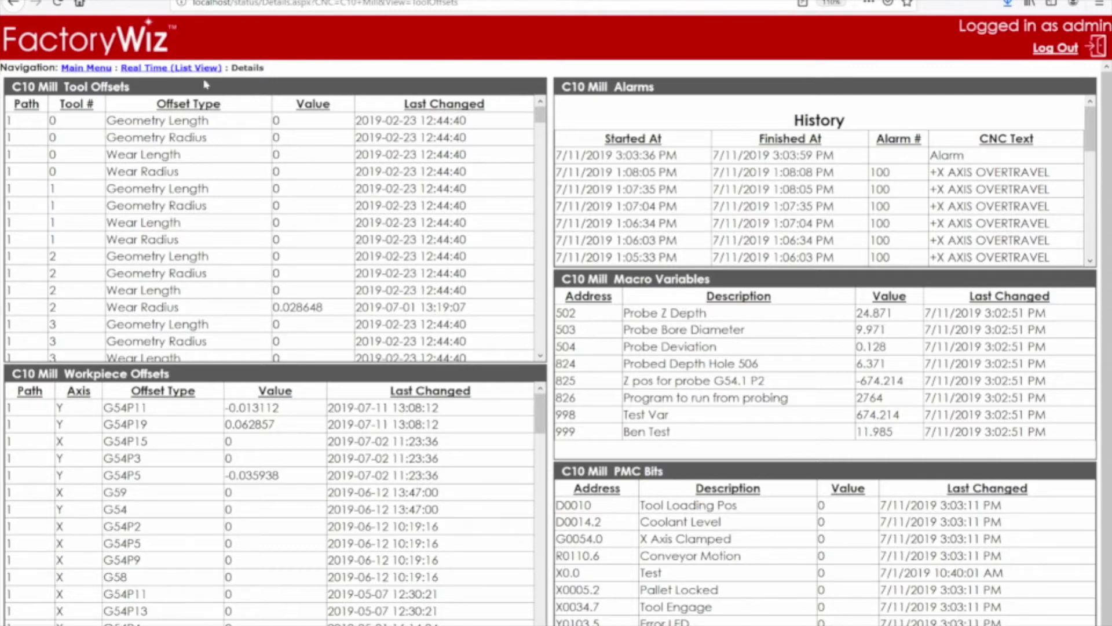
{"action": "left_click", "coordinate": [189, 69]}
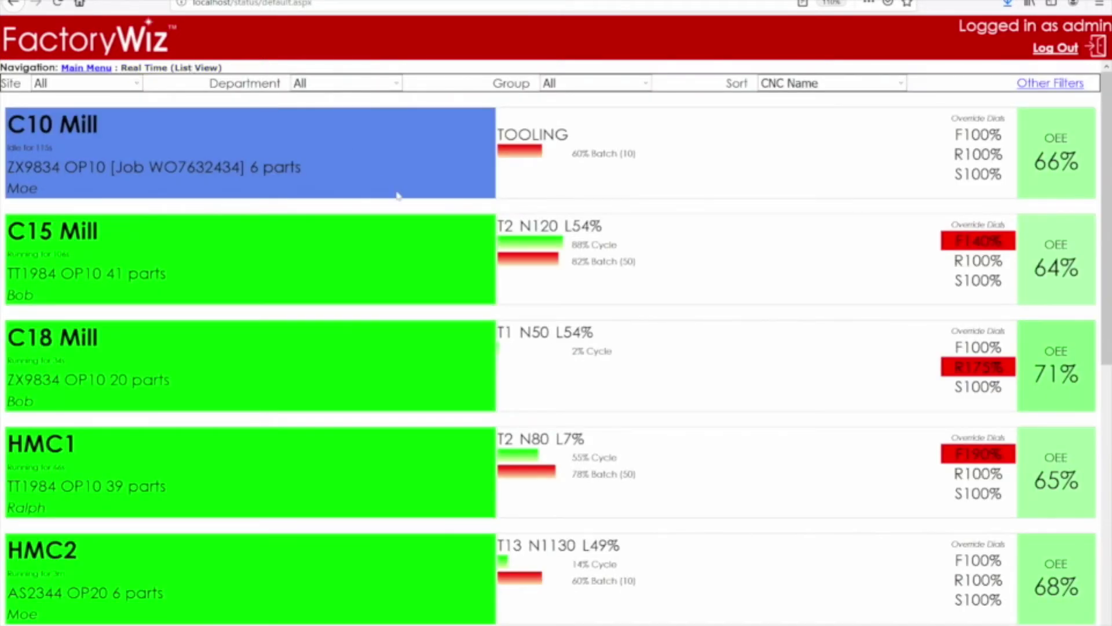
- Open C10 Mill's timeline and zoom in on the 11 July period from about 11:50 to 14:40 to inspect its status slices
{"action": "left_click", "coordinate": [419, 180]}
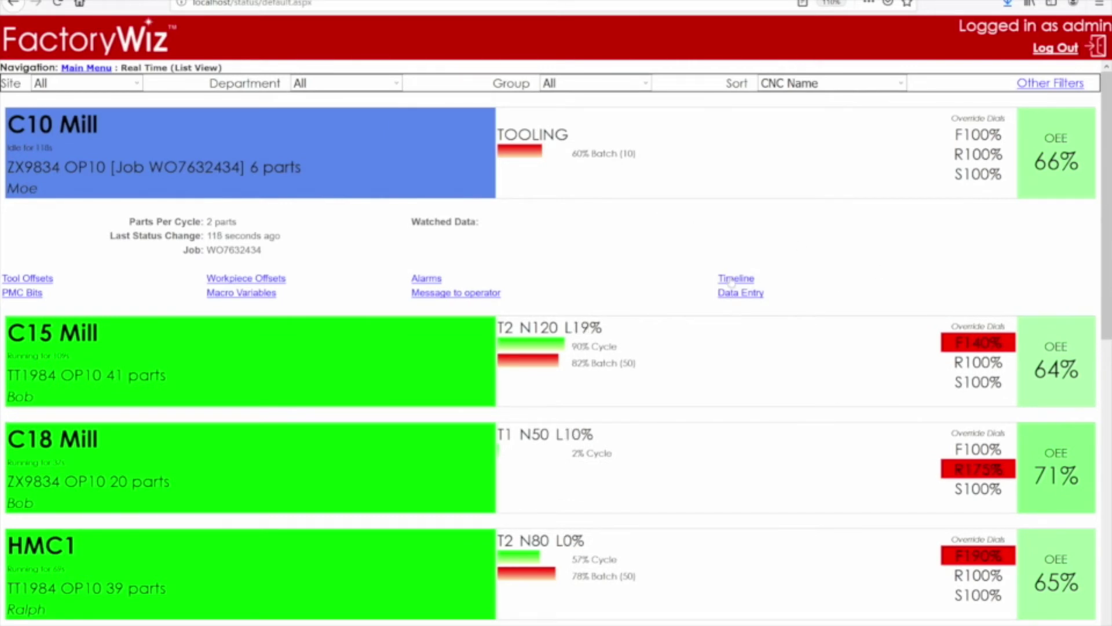
{"action": "left_click", "coordinate": [733, 279]}
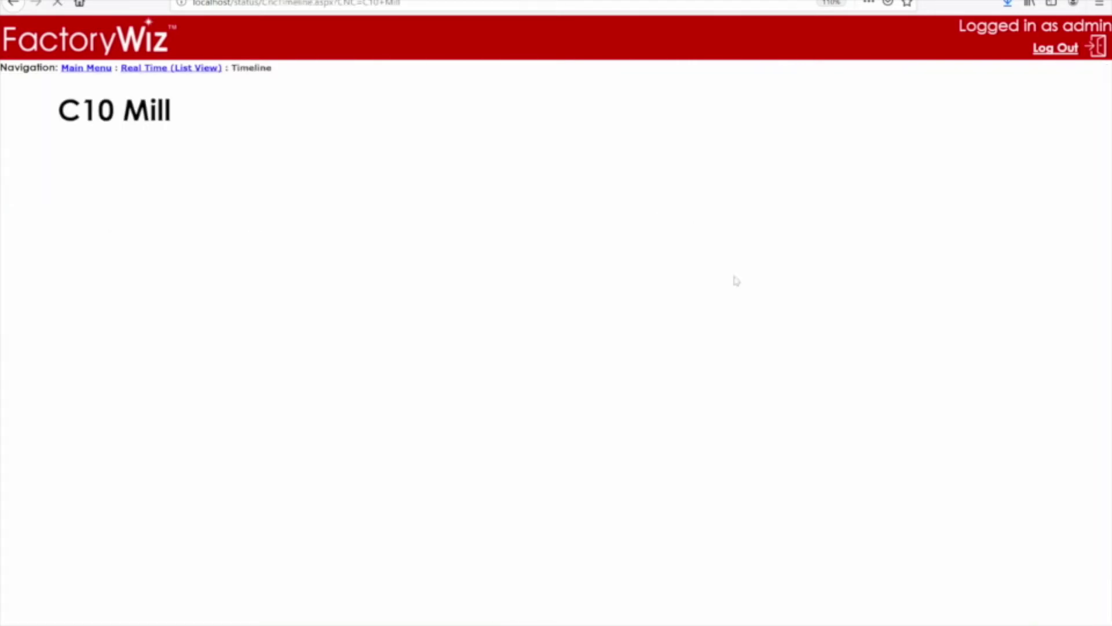
{"action": "mouse_move", "coordinate": [1031, 269]}
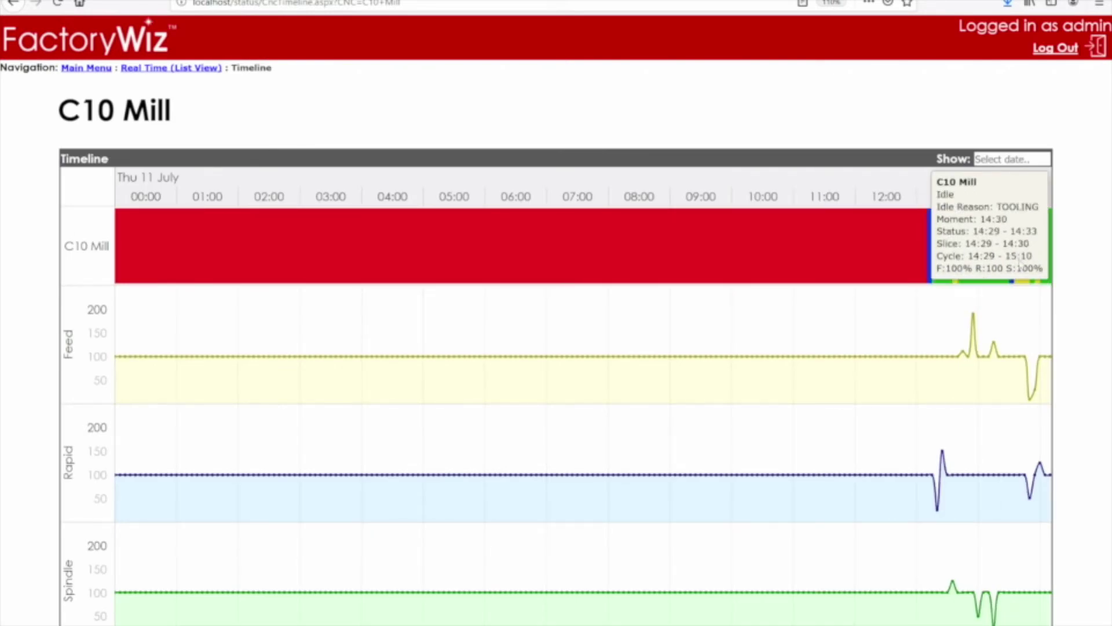
{"action": "scroll", "coordinate": [1029, 264], "scroll_direction": "up", "scroll_amount": 5}
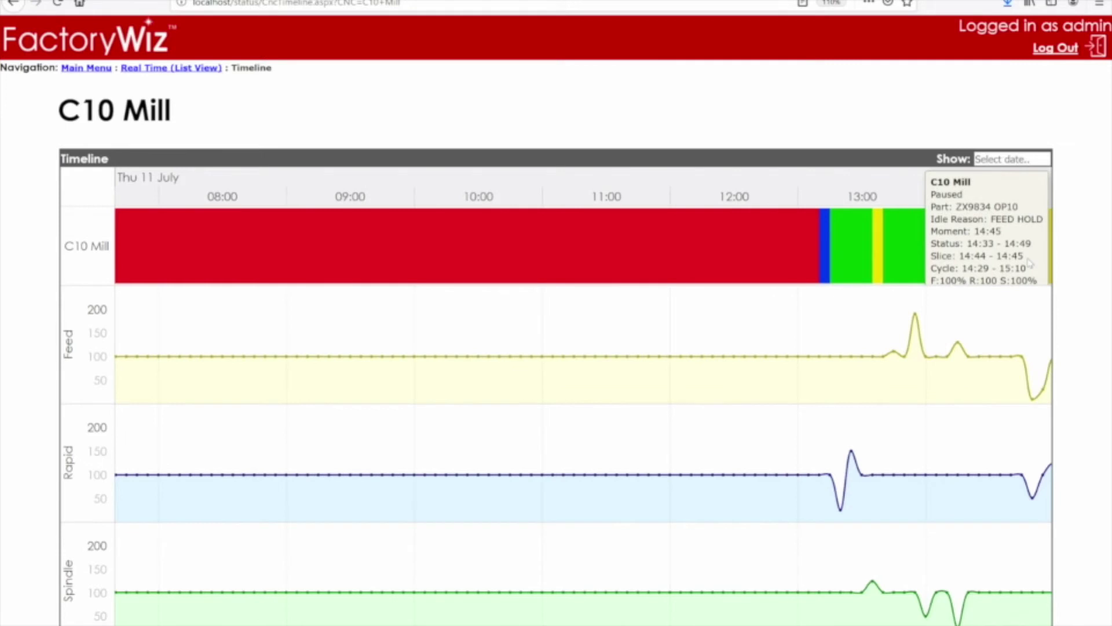
{"action": "scroll", "coordinate": [1030, 264], "scroll_direction": "up", "scroll_amount": 2}
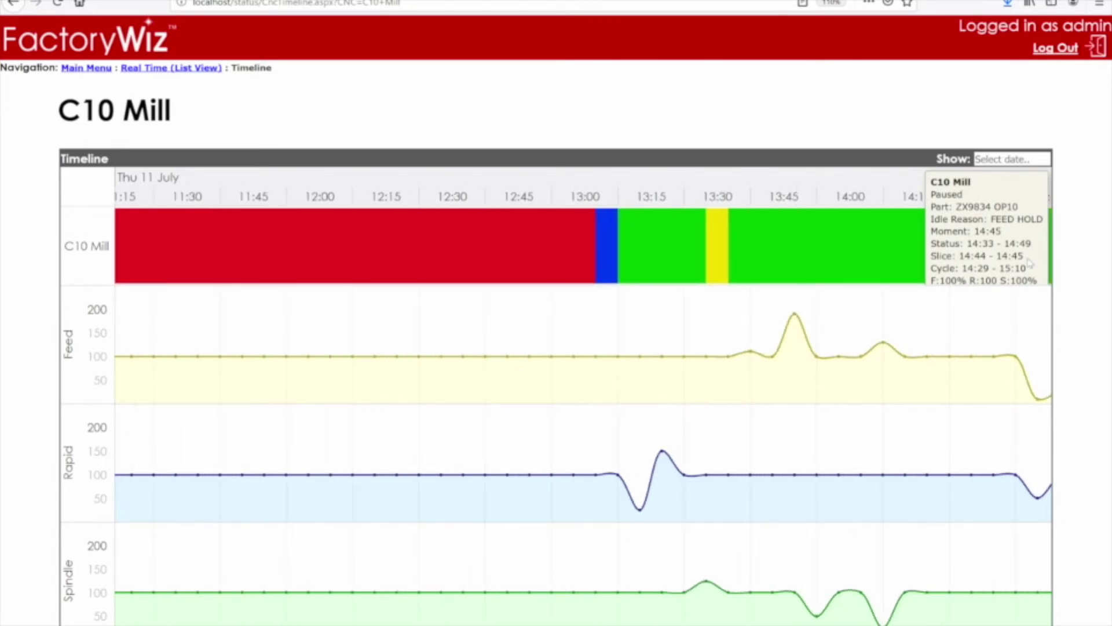
{"action": "scroll", "coordinate": [1030, 264], "scroll_direction": "up", "scroll_amount": 1}
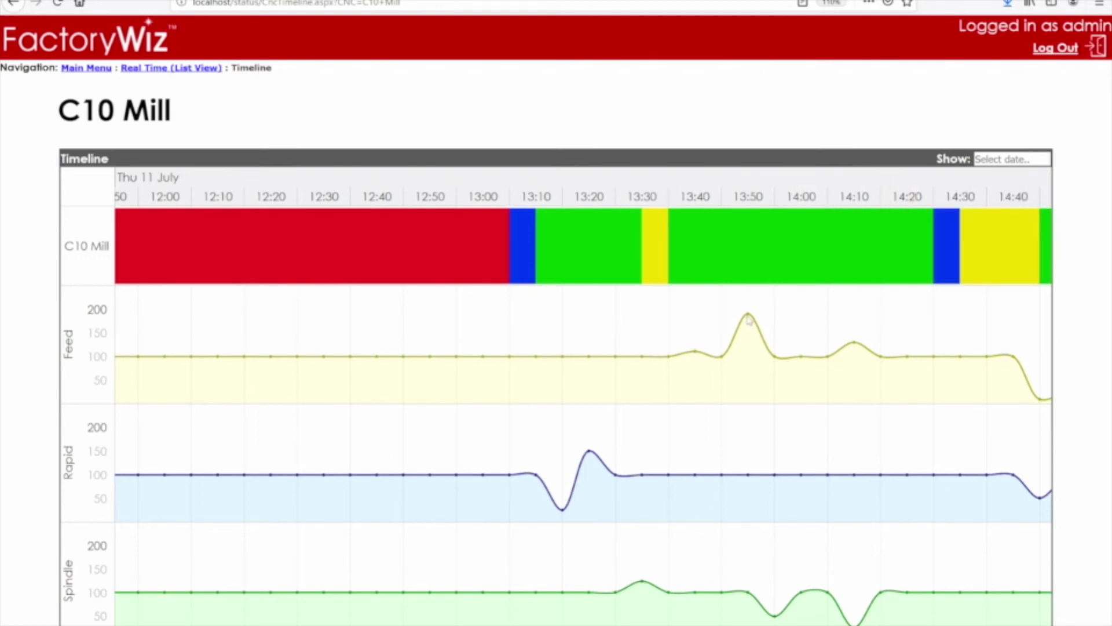
{"action": "mouse_move", "coordinate": [752, 270]}
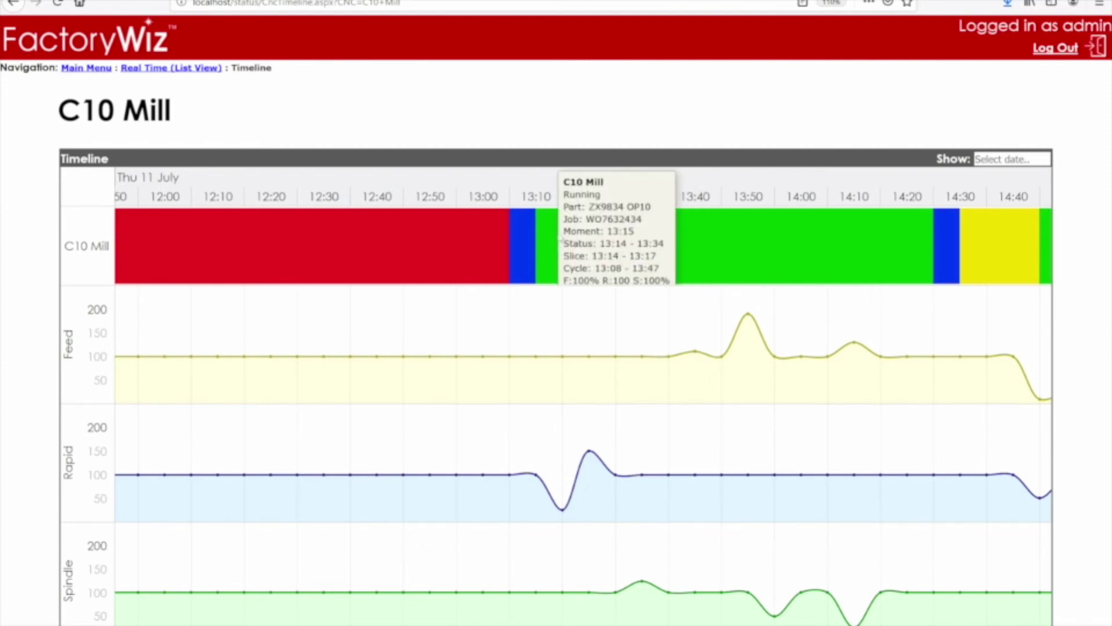
- Show C10 Mill's timeline for 07/01/2019, shift it along the early morning hours, and return to the real-time List View
{"action": "left_click", "coordinate": [1014, 158]}
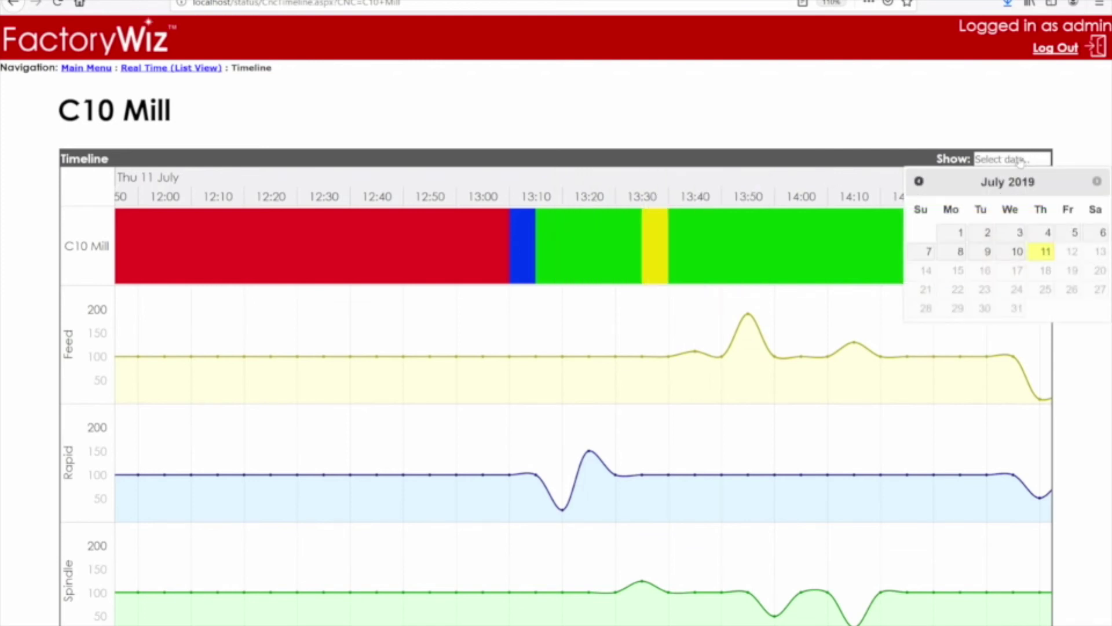
{"action": "left_click", "coordinate": [961, 233]}
{"action": "left_click_drag", "start_coordinate": [872, 245], "coordinate": [610, 248]}
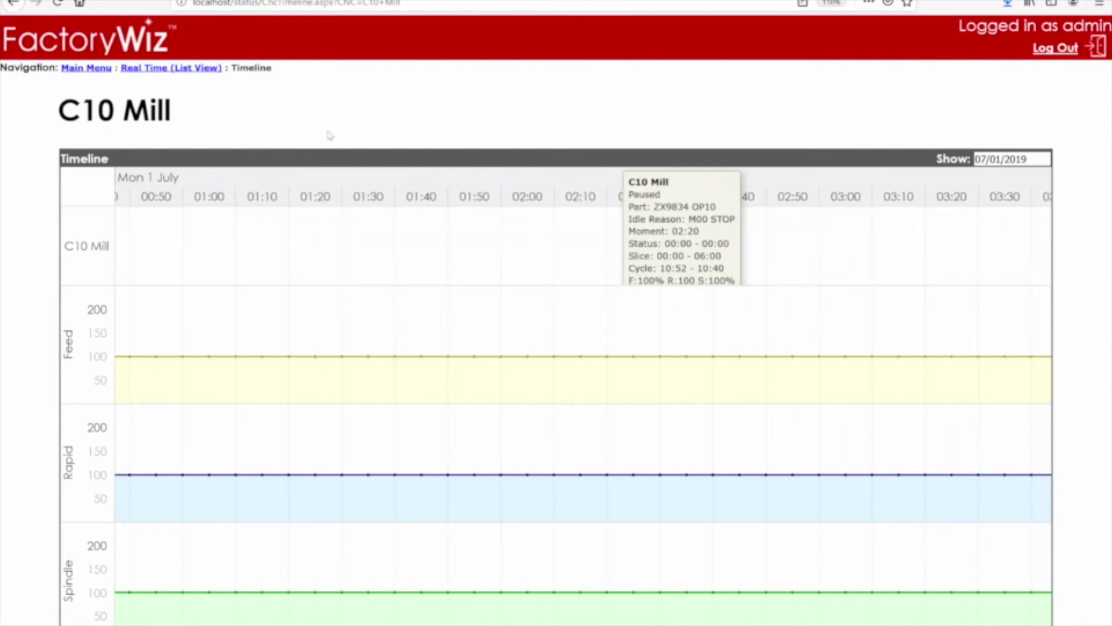
{"action": "left_click", "coordinate": [197, 68]}
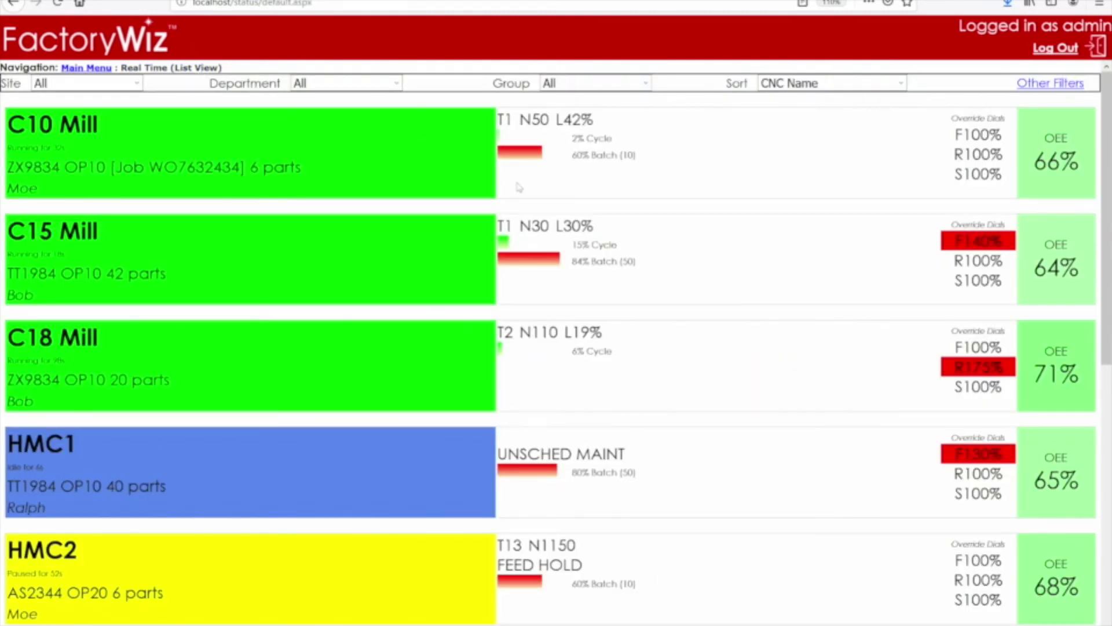